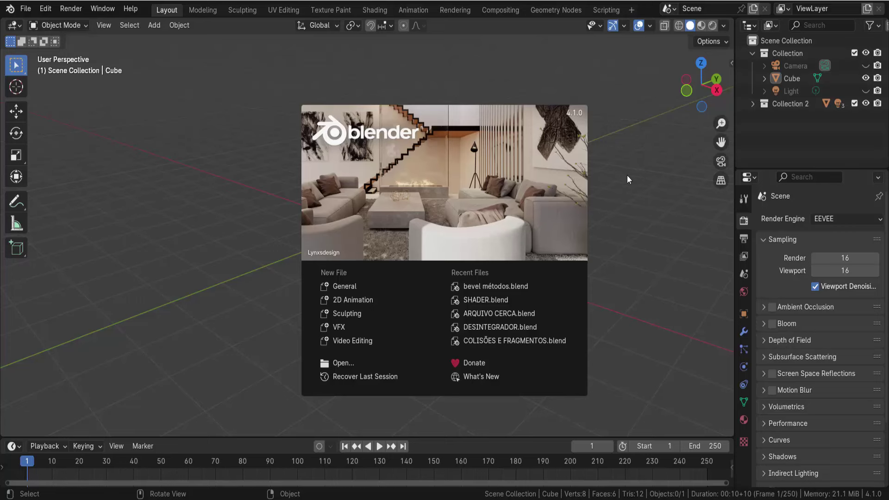
Dismiss the splash screen and open Preferences on the Add-ons section
left_click(627, 175)
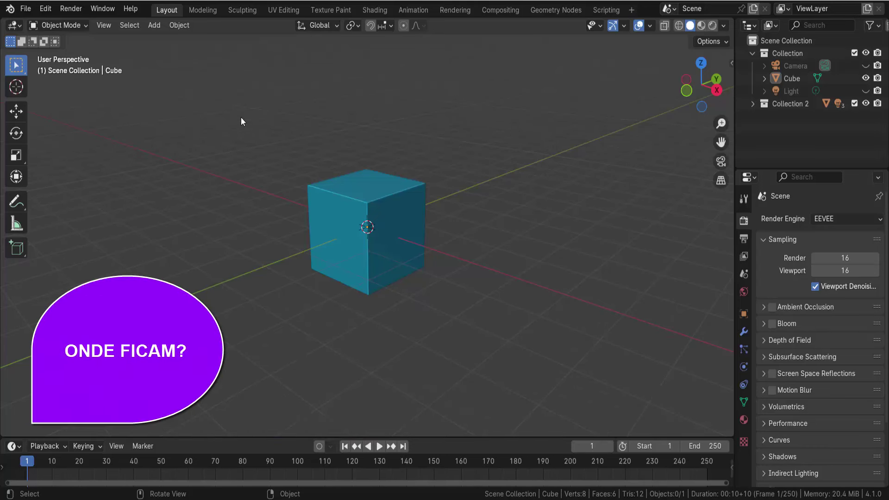
left_click(46, 9)
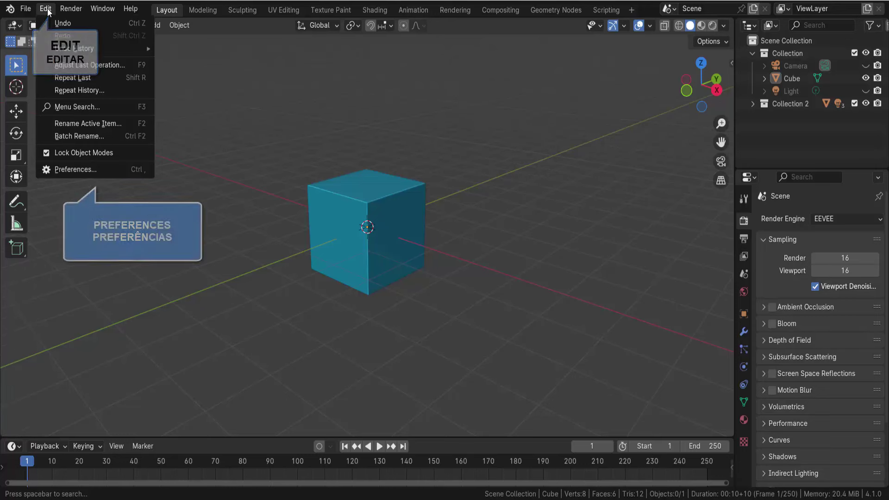
left_click(91, 170)
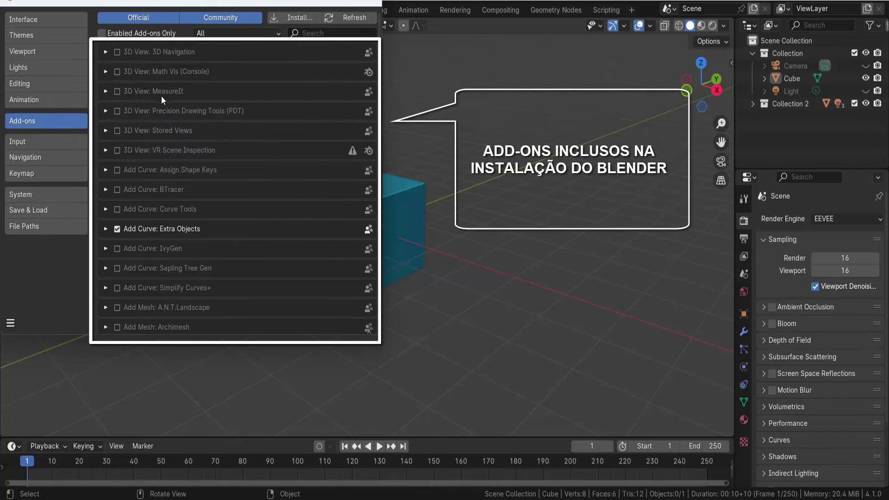
Scroll down and back up through the Official add-ons list
scroll(161, 96, "down", 5)
scroll(164, 103, "down", 5)
scroll(164, 106, "down", 4)
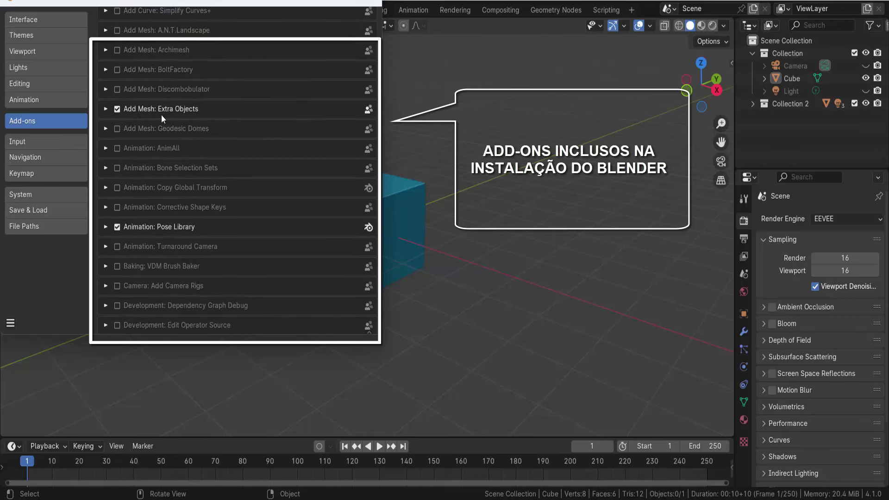
scroll(159, 207, "up", 7)
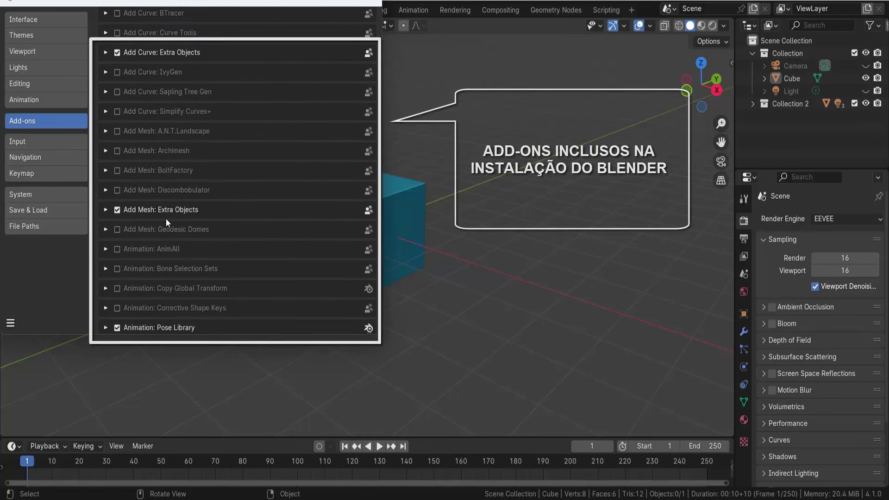
scroll(166, 218, "up", 7)
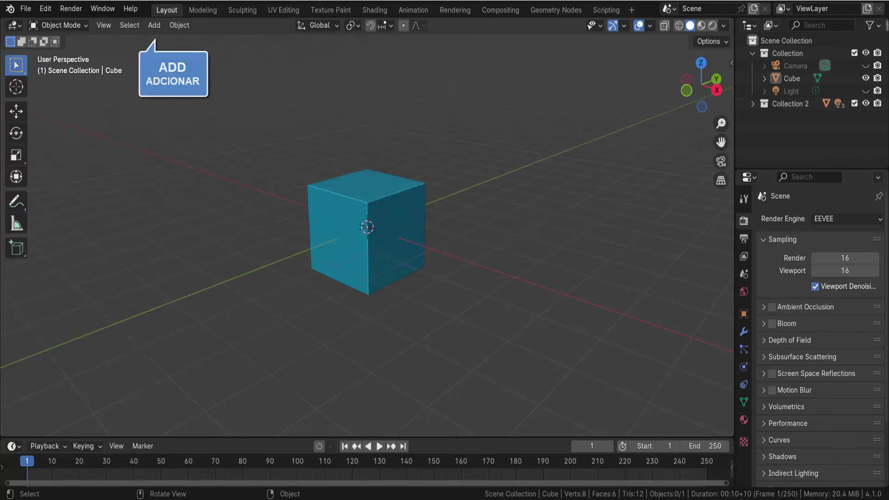
Open the Add menu to browse the options for adding objects
left_click(155, 26)
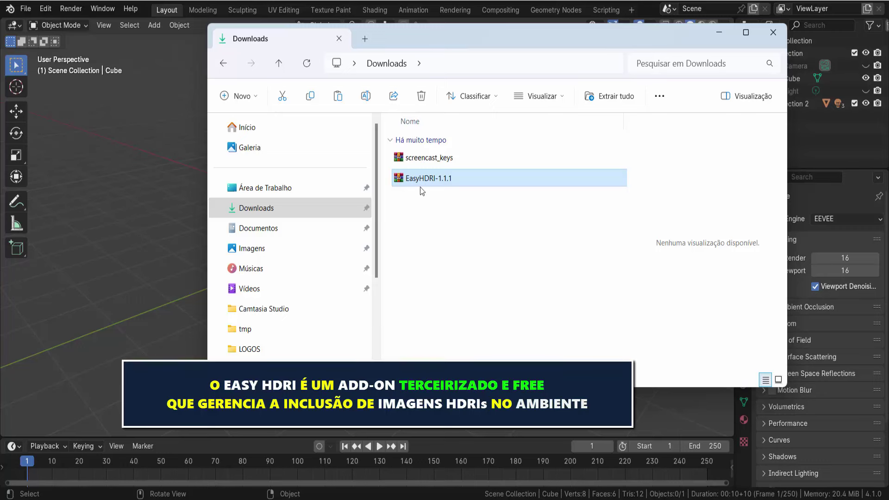
Close the Downloads File Explorer window to return to Blender
left_click(719, 32)
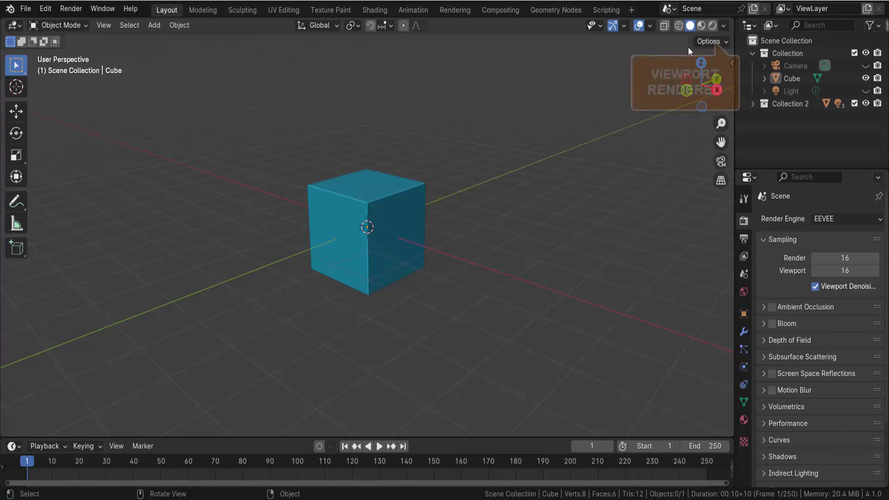
Switch to Rendered shading and drive the World colour with an Environment Texture image
left_click(712, 26)
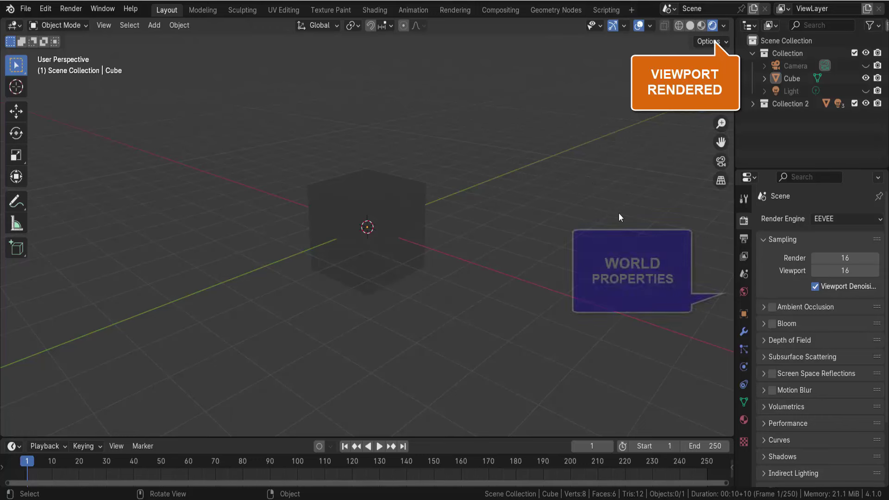
left_click(744, 293)
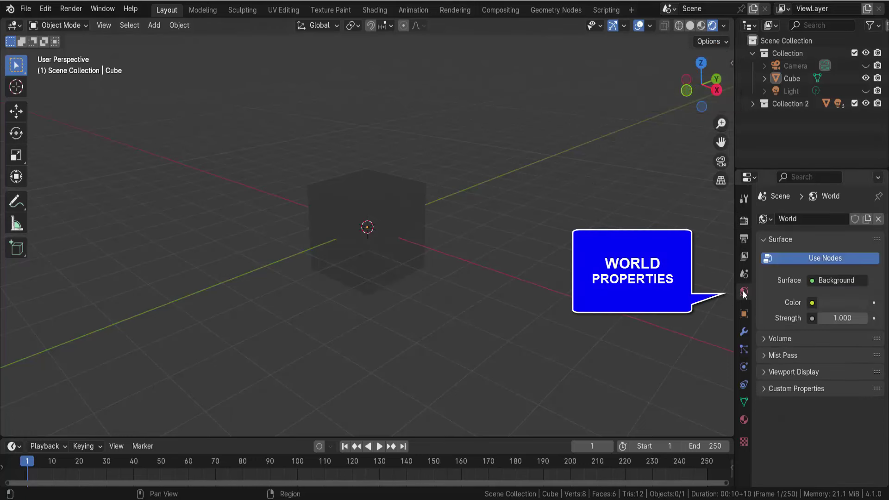
left_click(812, 303)
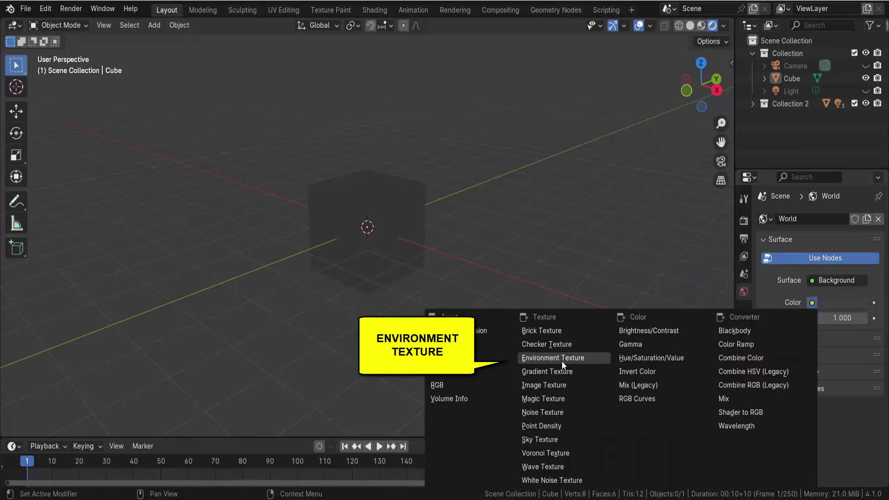
left_click(578, 358)
left_click(856, 316)
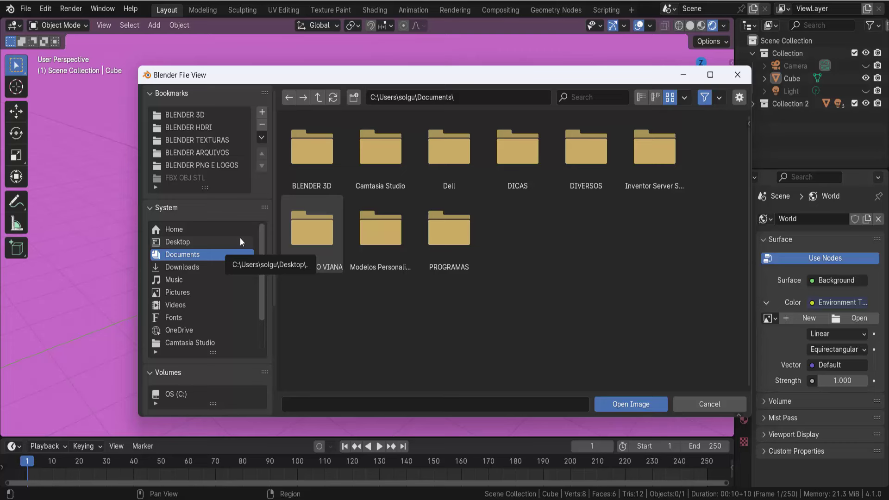
Load adams_place_bridge_4k.hdr from the BLENDER HDRI folder as the world environment
left_click(194, 129)
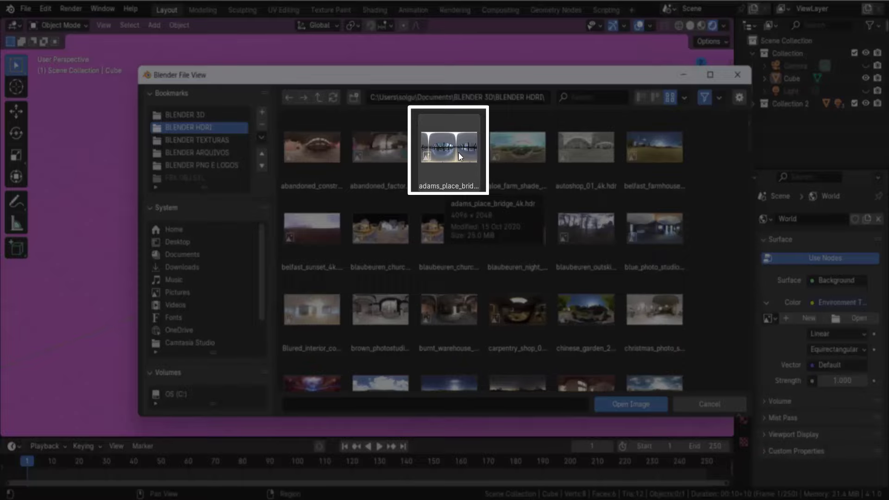
left_click(459, 153)
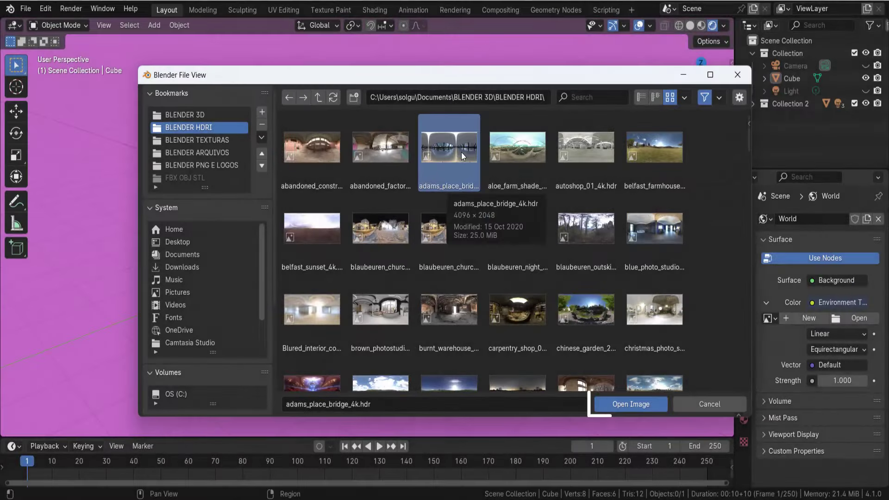
left_click(623, 404)
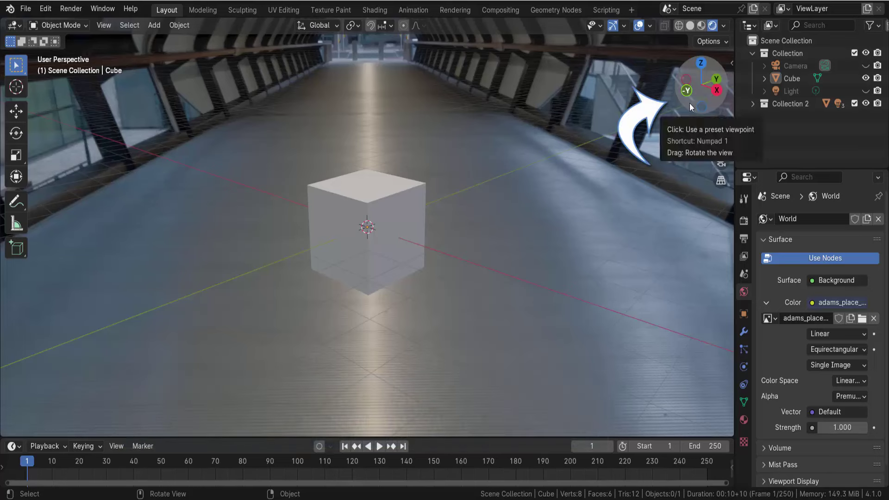
Orbit to view down the corridor, then unlink the bridge HDRI from the Environment Texture
mouse_move(690, 104)
left_mouse_down()
mouse_move(658, 106)
mouse_move(667, 116)
left_mouse_up()
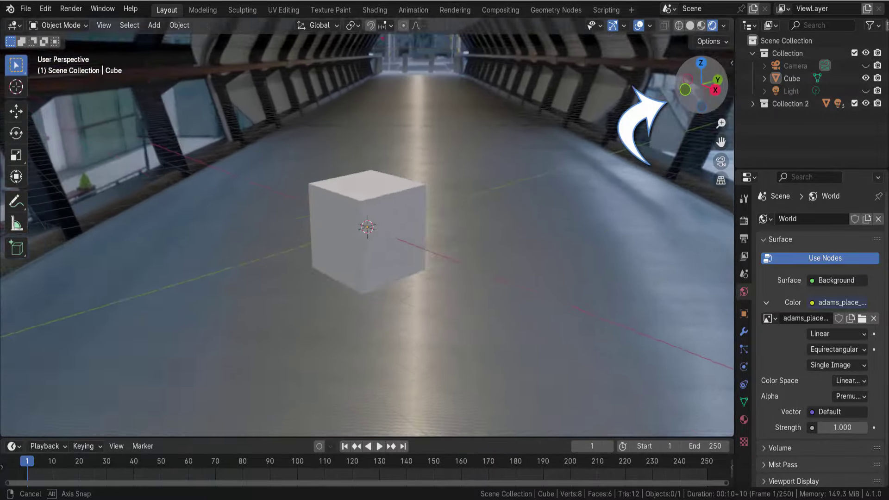
left_click_drag(667, 116, 678, 106)
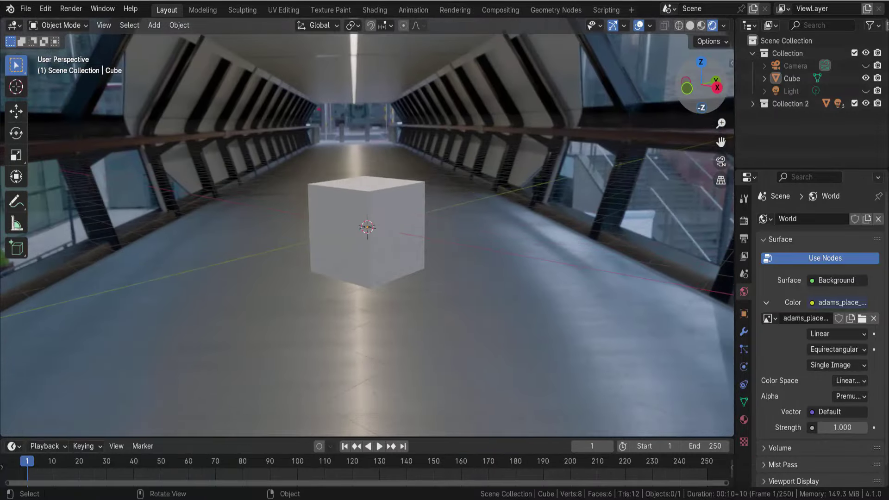
left_click(874, 318)
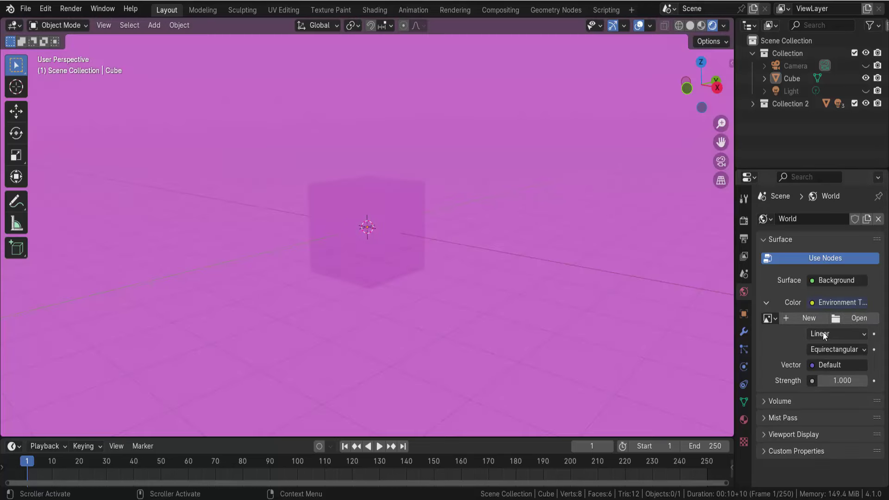
Remove the Environment Texture link from the World Color socket
left_click(829, 302)
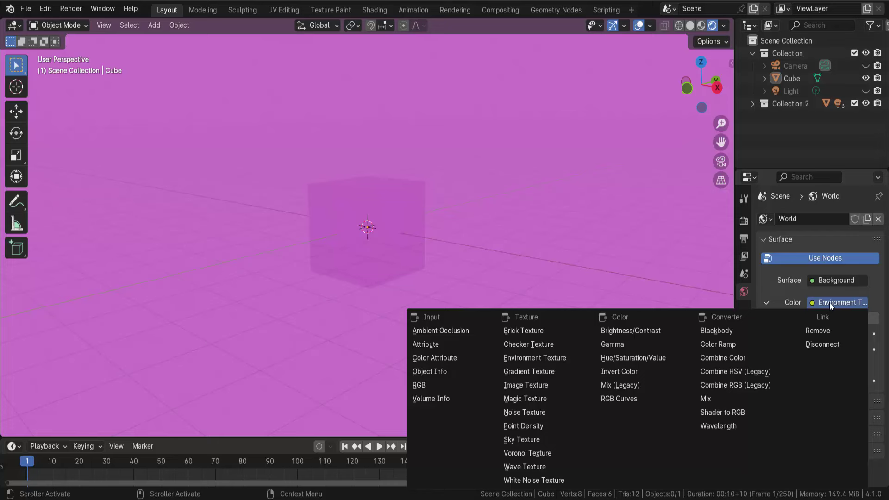
left_click(822, 330)
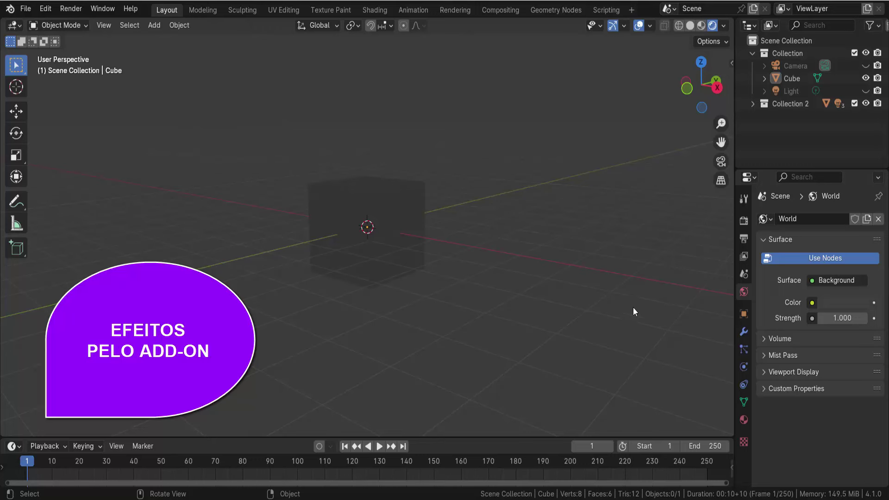
Install the EasyHDRI-1.1.1.zip add-on from Downloads through Preferences > Add-ons
left_click(45, 8)
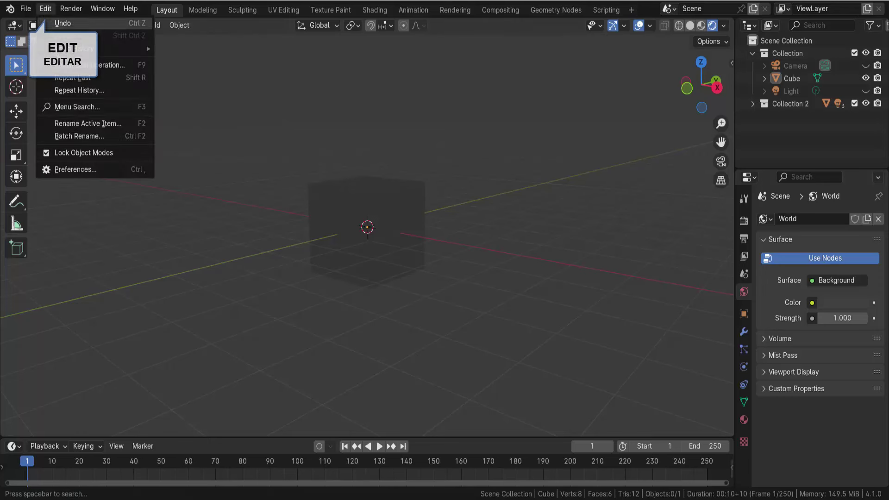
left_click(76, 170)
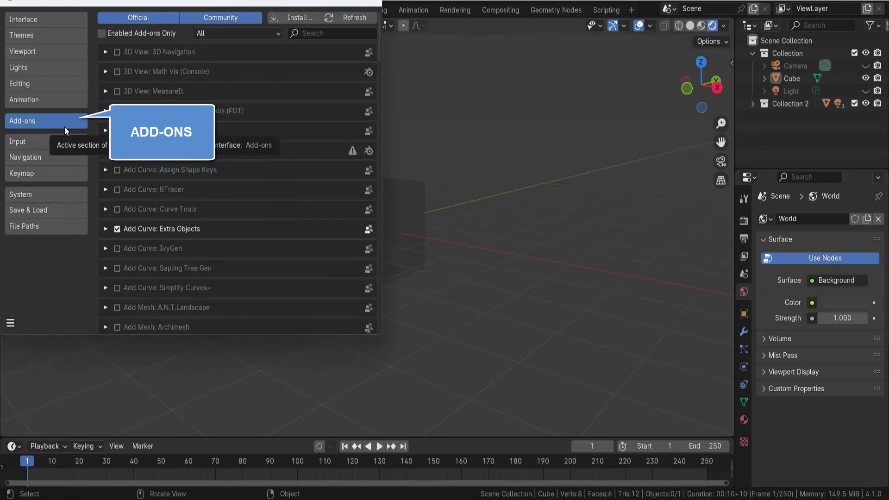
left_click(299, 17)
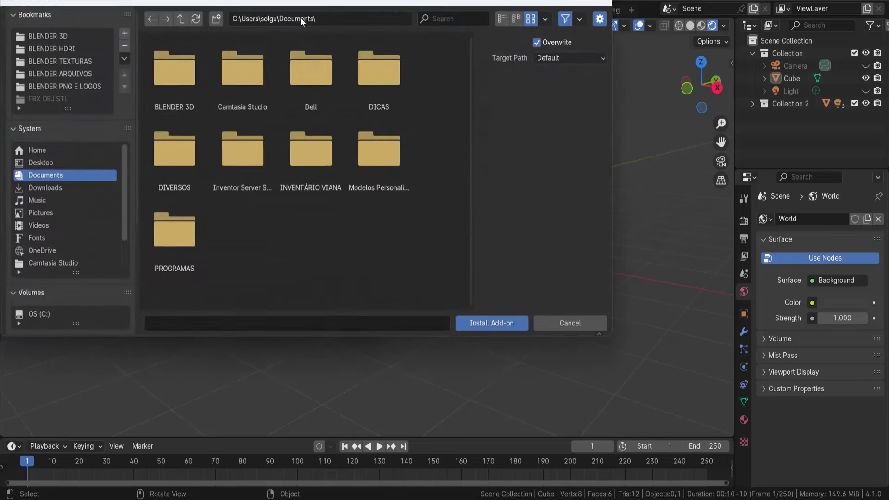
left_click(43, 187)
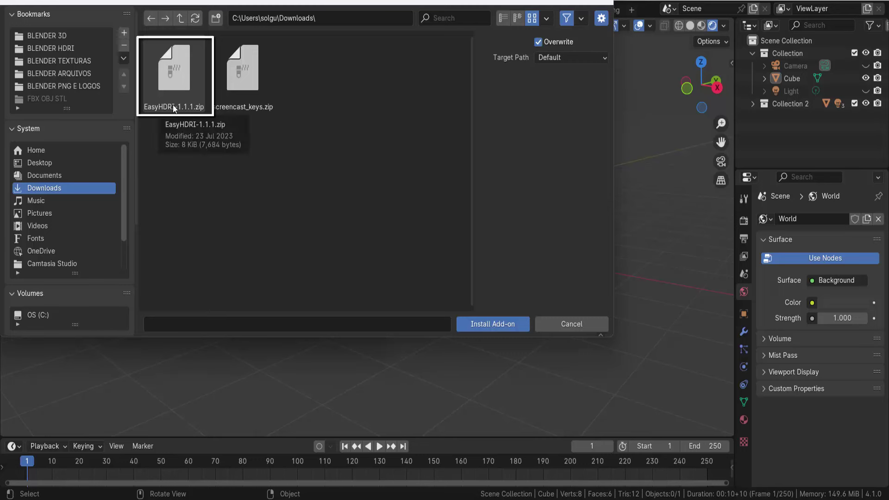
left_click(181, 83)
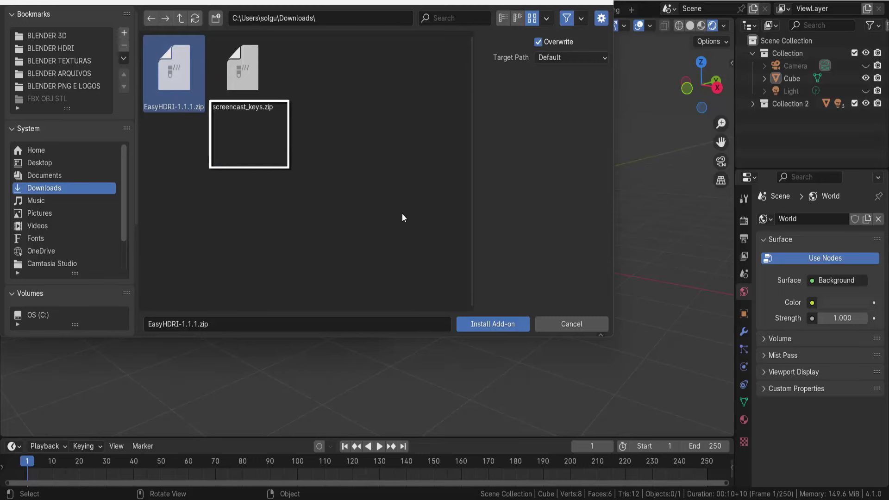
left_click(496, 328)
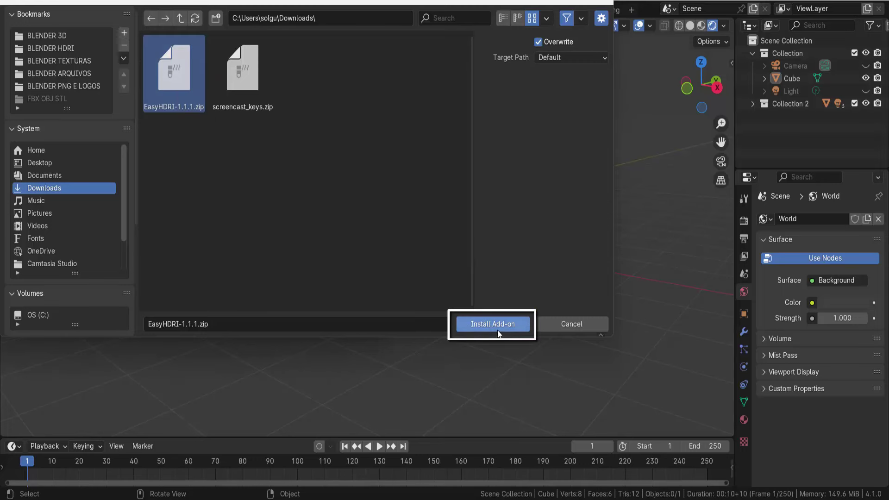
left_click(500, 326)
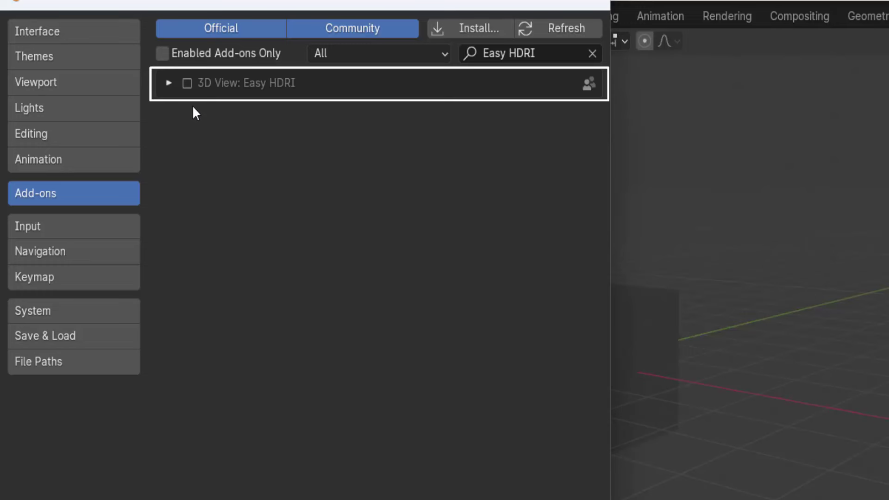
Enable 3D View: Easy HDRI and expand its details showing version 1.1.1
left_click(188, 82)
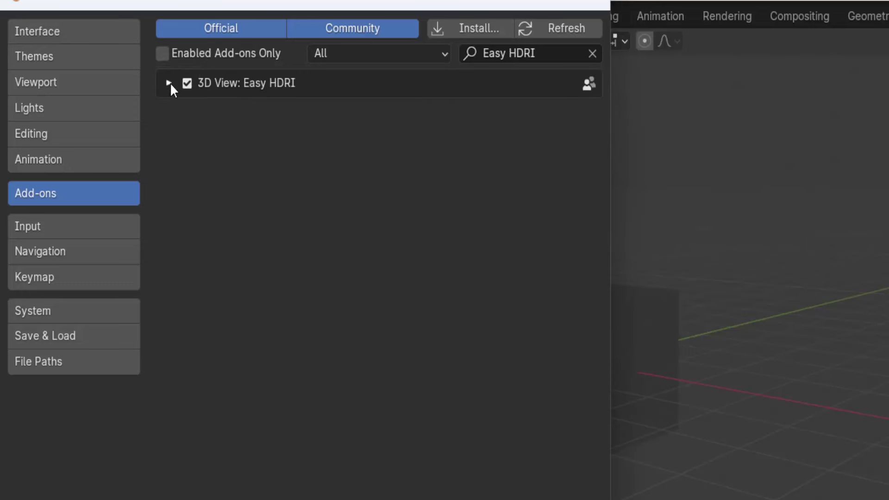
left_click(170, 84)
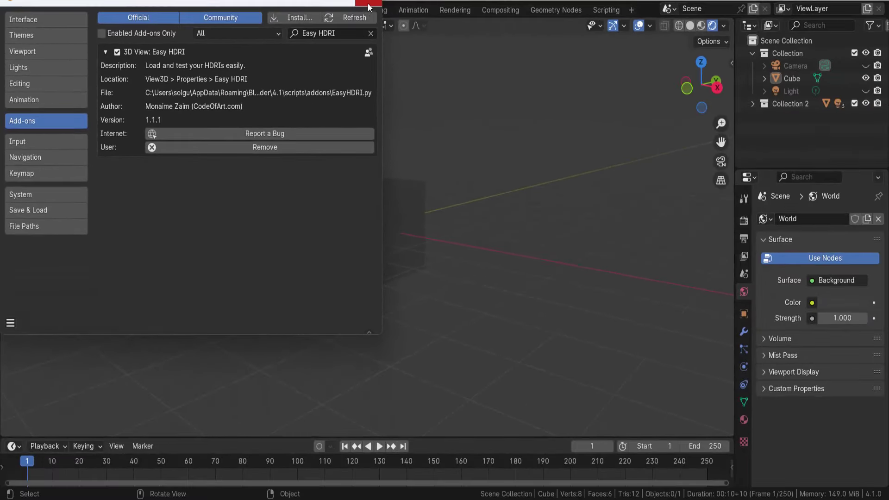
Close Preferences, glance at the Scripting workspace, then return to Layout showing the cube
left_click(369, 6)
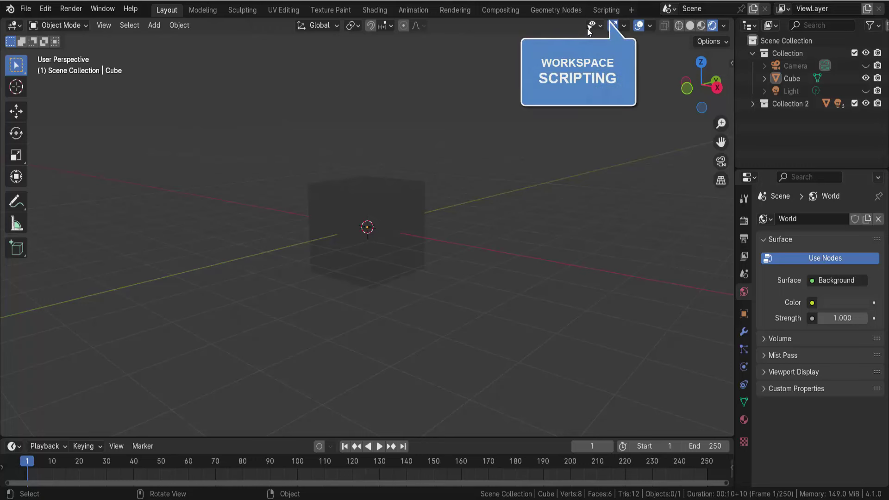
left_click(604, 12)
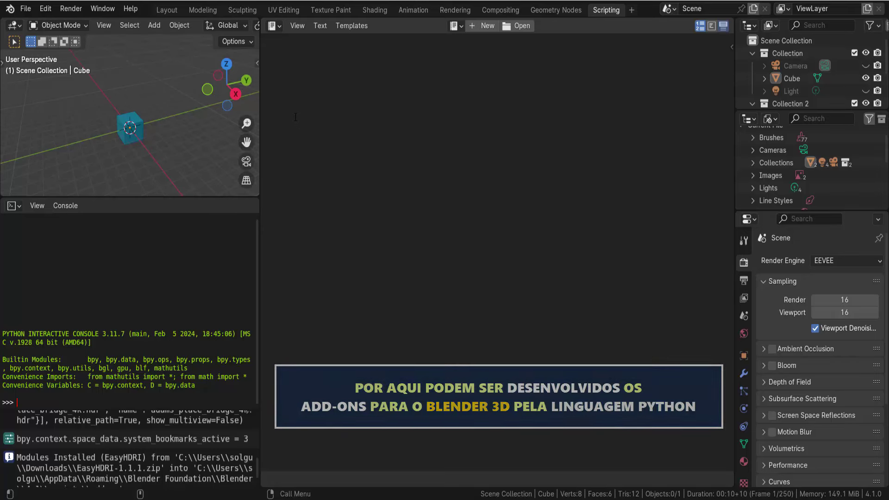
left_click(166, 10)
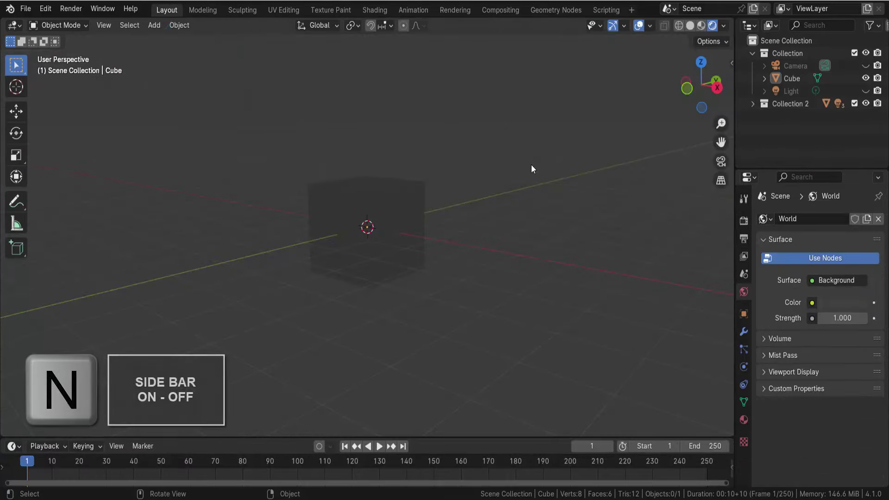
Show the 3D view sidebar and switch it to the Easy HDRI tab
key("n")
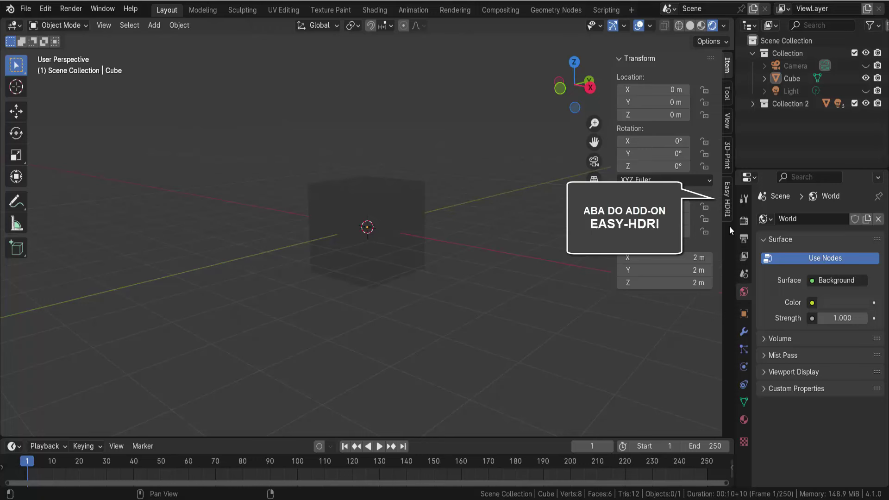
left_click(728, 198)
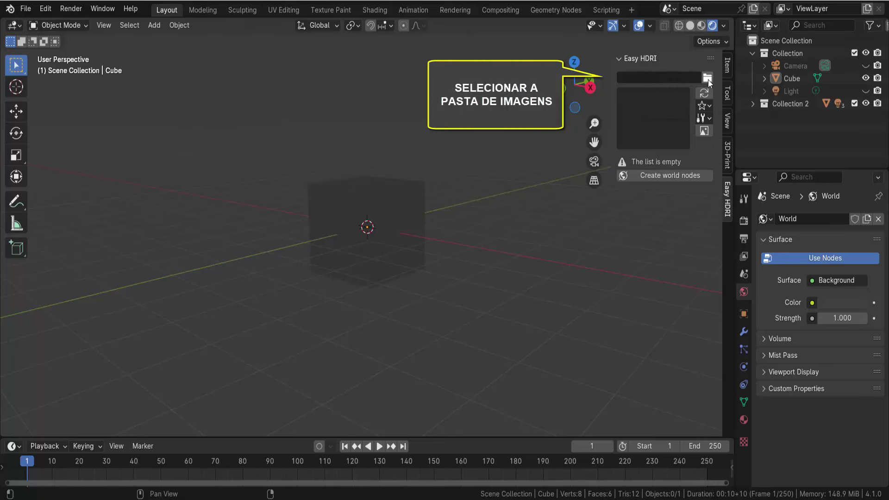
Set Easy HDRI's image folder to the BLENDER HDRI bookmark, loading abandoned_construction first
left_click(707, 79)
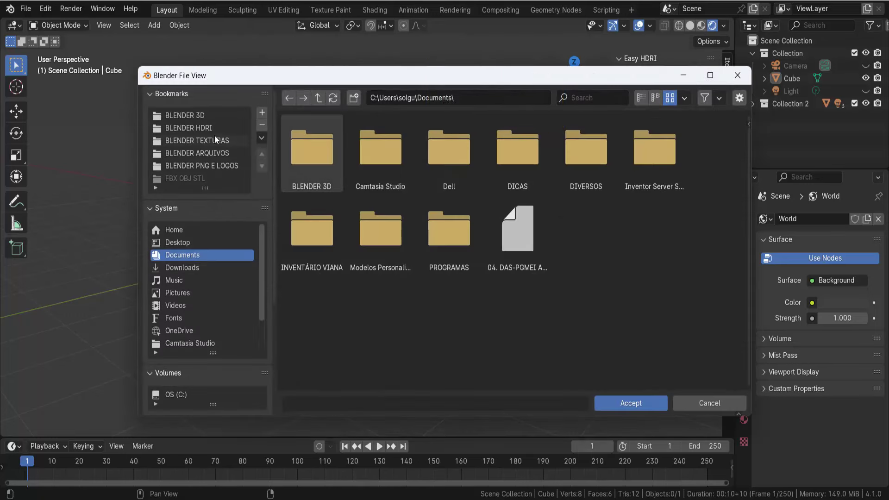
left_click(207, 129)
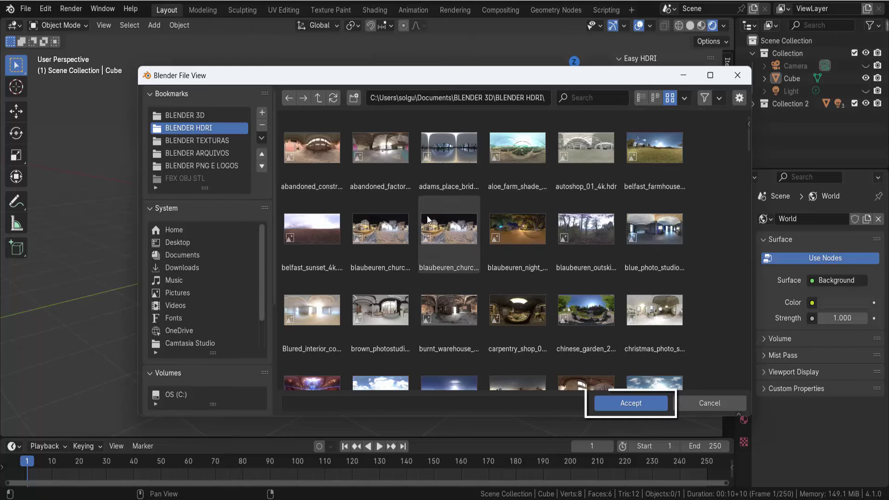
left_click(636, 403)
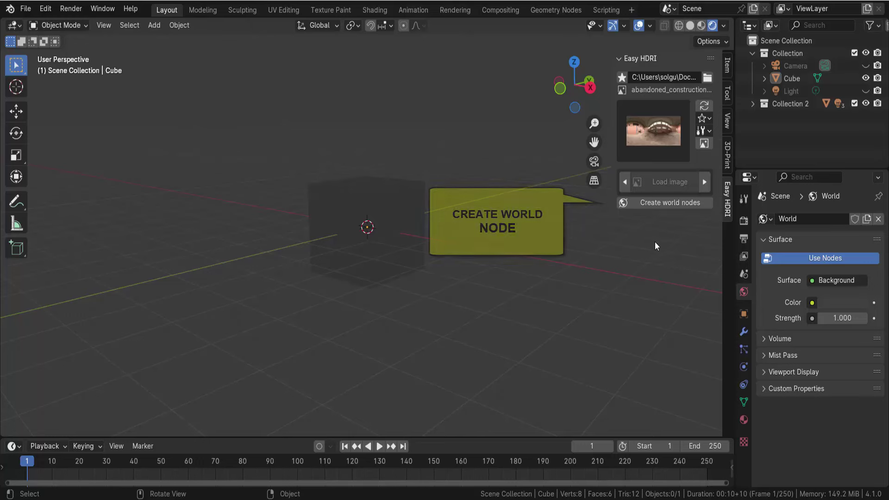
Create the Easy HDRI world nodes and orbit to view the HDRI surroundings
left_click(678, 205)
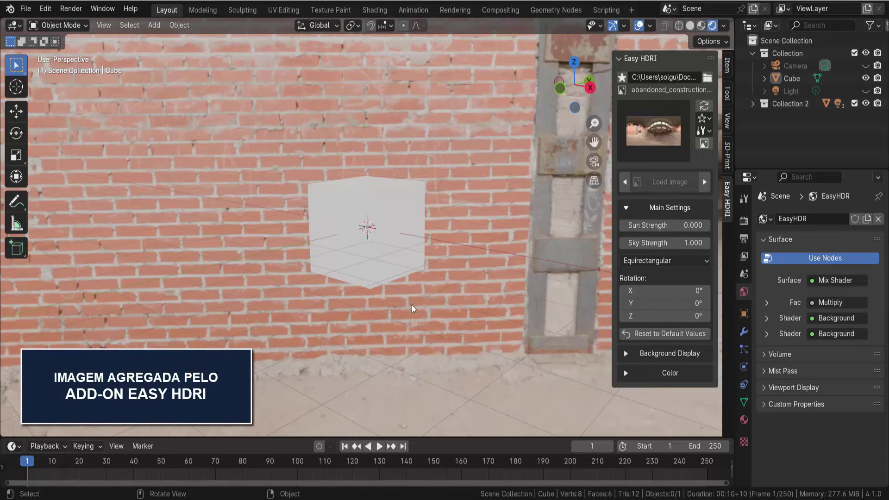
middle_click_drag(412, 305, 447, 326)
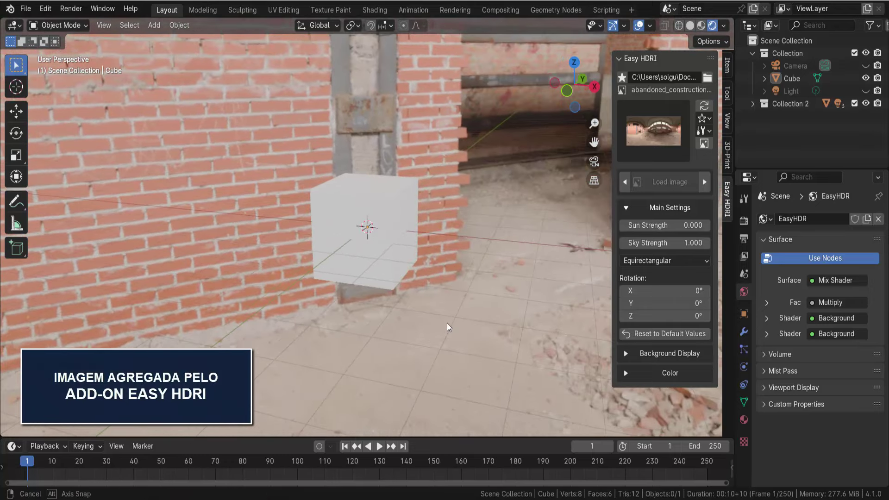
middle_click_drag(446, 321, 472, 302)
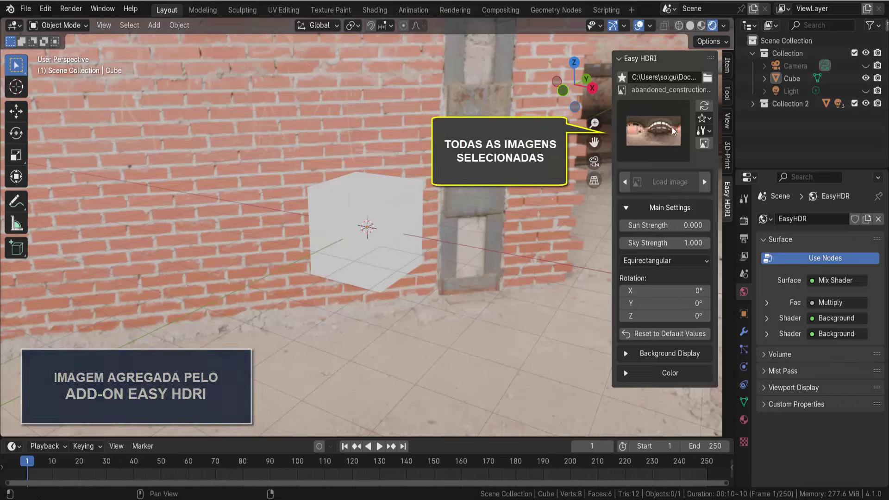
Try belfast_sunset, then pick derelict_overpass from the HDRI preview gallery
left_click(656, 127)
left_click(604, 203)
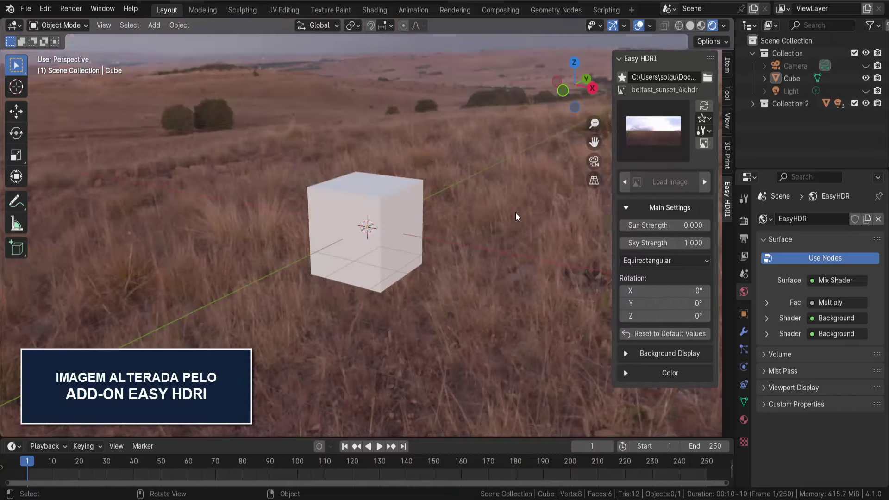
left_click(642, 156)
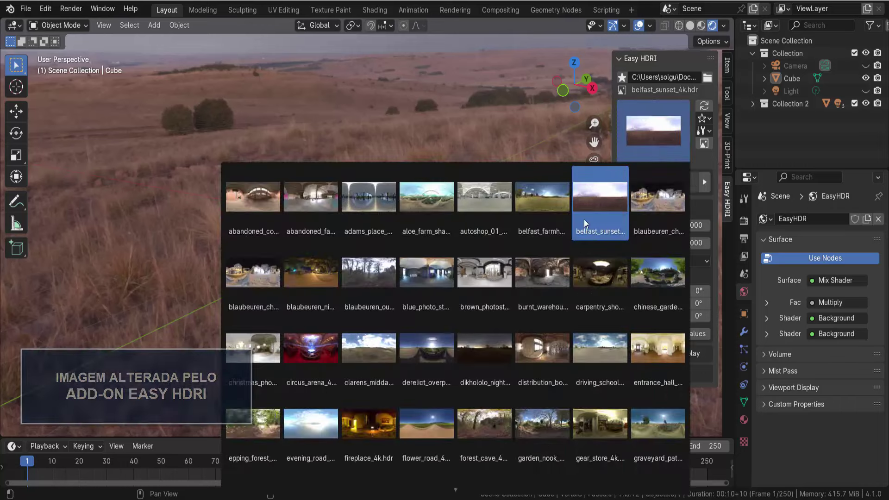
left_click(420, 342)
Rotate the HDRI to X −7.2° and Z 1.9°, with Sun Strength 24.5 and Sky Strength 1.0
middle_click_drag(494, 303, 499, 310)
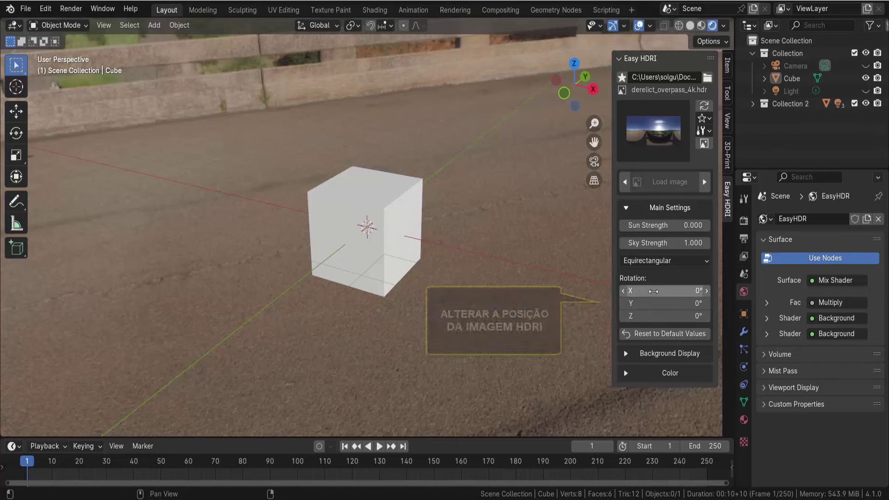
mouse_move(667, 291)
left_mouse_down()
mouse_move(699, 291)
mouse_move(658, 291)
mouse_move(685, 316)
mouse_move(649, 315)
left_mouse_up()
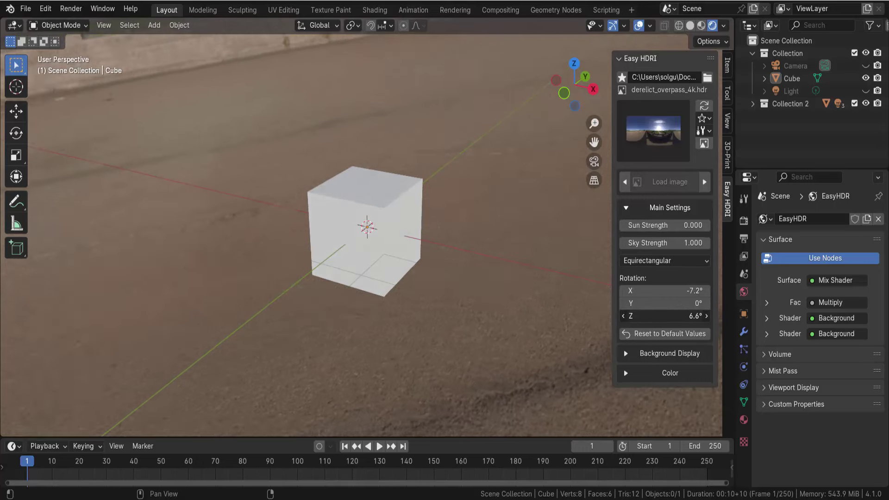
mouse_move(666, 225)
left_mouse_down()
mouse_move(690, 225)
mouse_move(649, 242)
mouse_move(681, 243)
mouse_move(671, 242)
left_mouse_up()
middle_click_drag(324, 231, 306, 222)
middle_click_drag(463, 232, 484, 250)
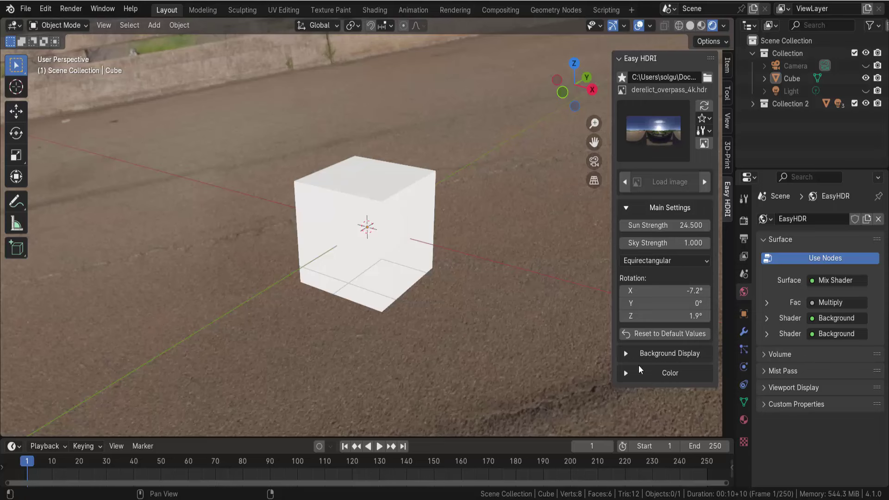
Set Easy HDRI's Background Display to Solid with a light green colour
left_click(663, 353)
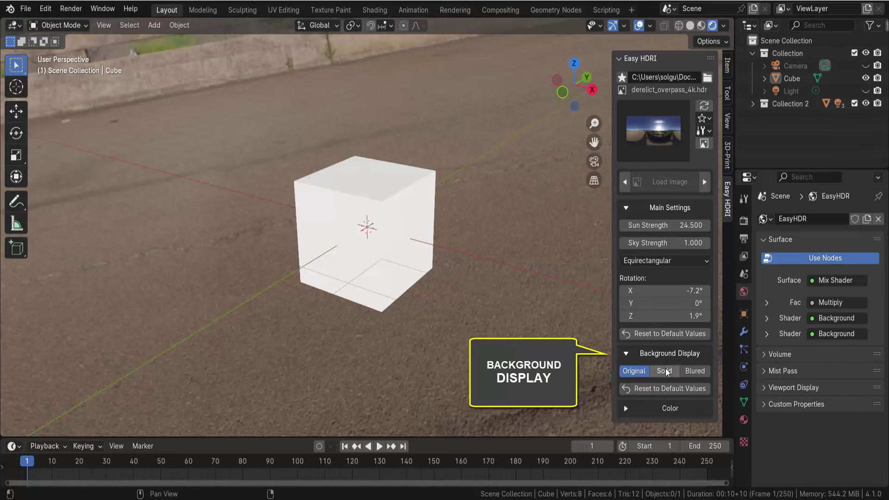
left_click(665, 371)
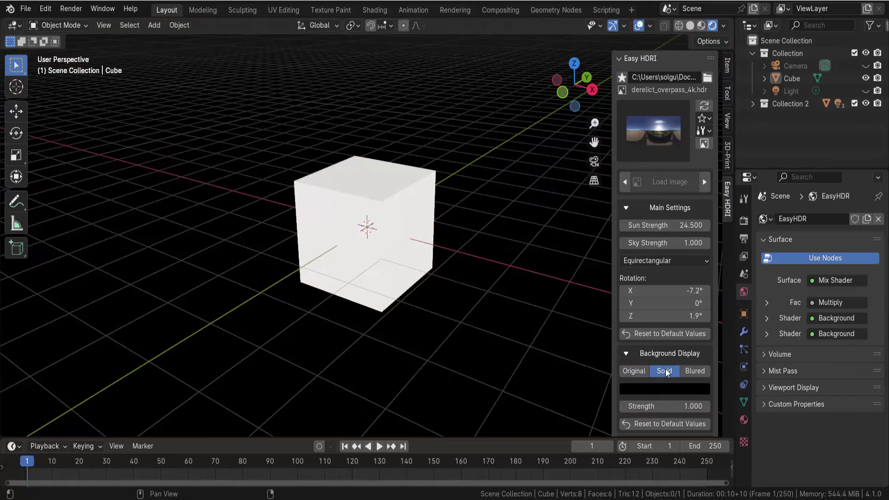
left_click(666, 388)
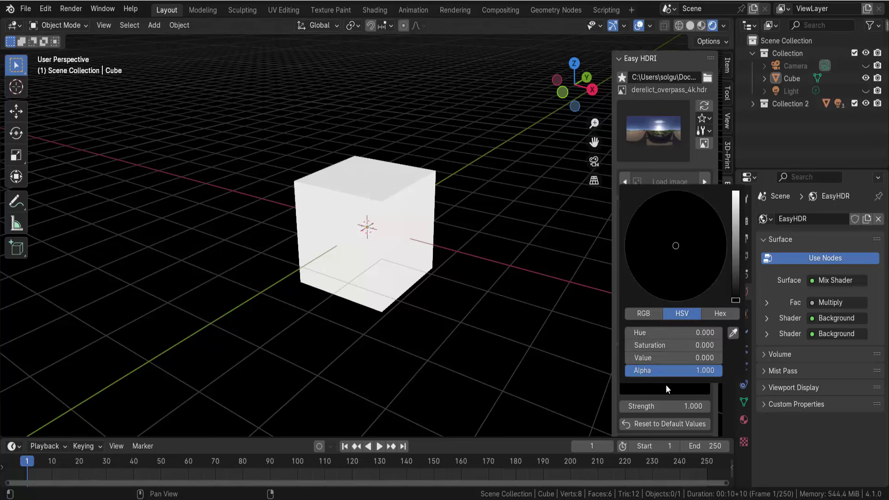
left_click(736, 202)
left_click(705, 215)
mouse_move(705, 216)
left_mouse_down()
mouse_move(655, 227)
mouse_move(653, 278)
mouse_move(694, 284)
mouse_move(700, 279)
mouse_move(649, 262)
mouse_move(655, 238)
mouse_move(681, 273)
mouse_move(661, 270)
mouse_move(653, 241)
left_mouse_up()
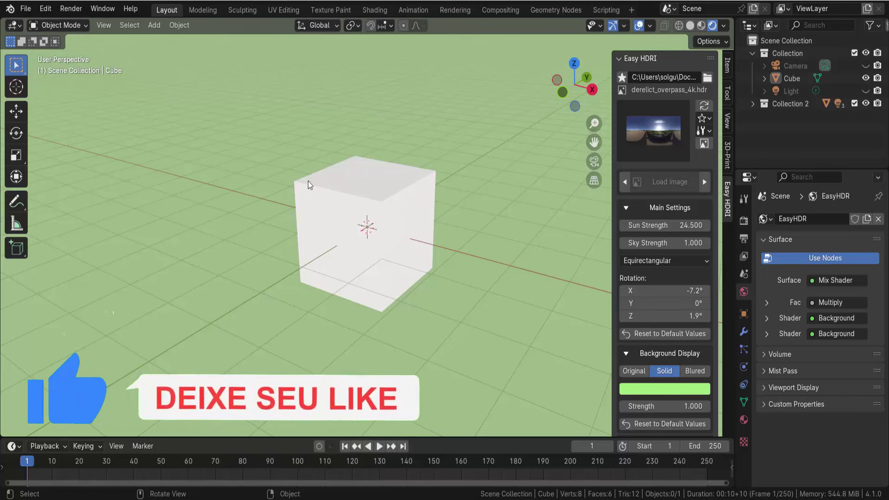
left_click(45, 9)
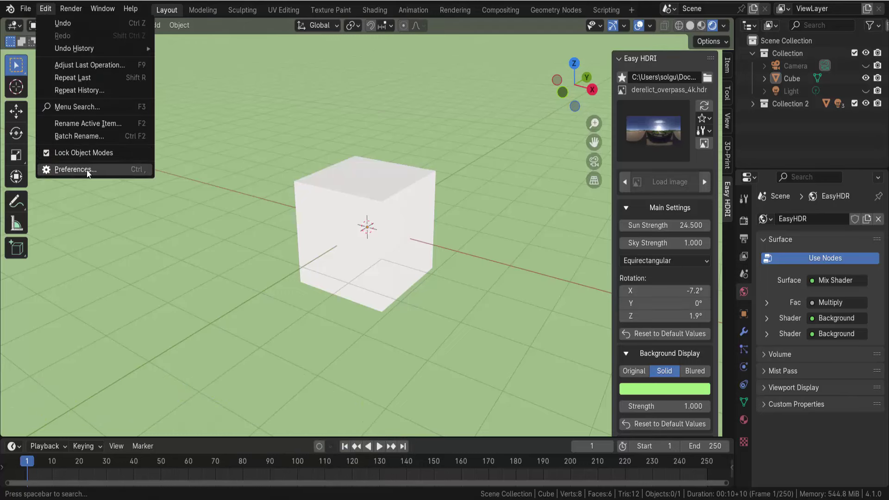
left_click(76, 170)
left_click(107, 50)
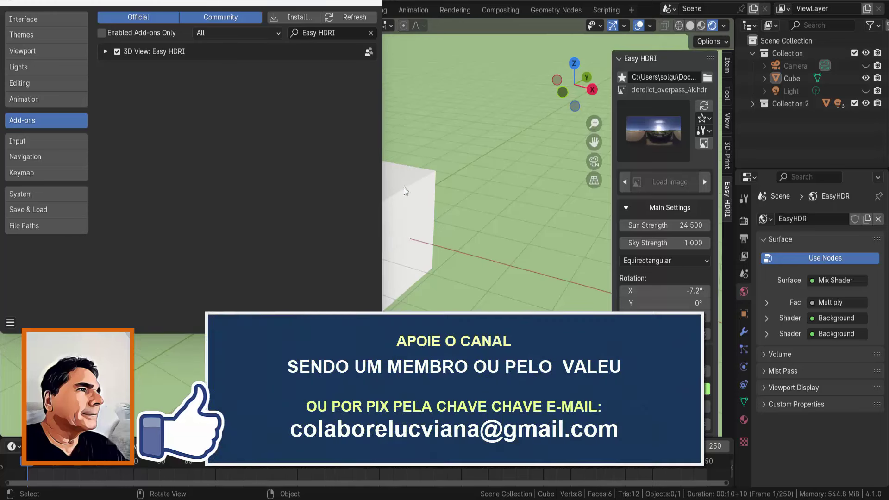
left_click(373, 3)
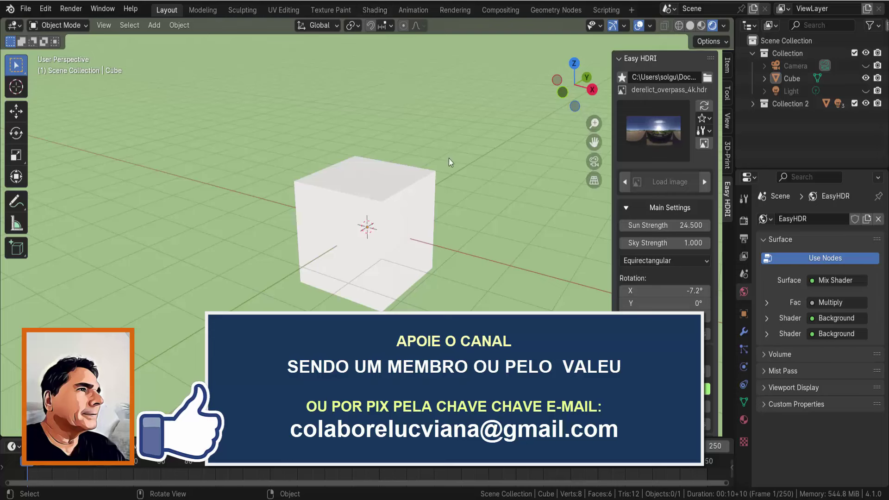